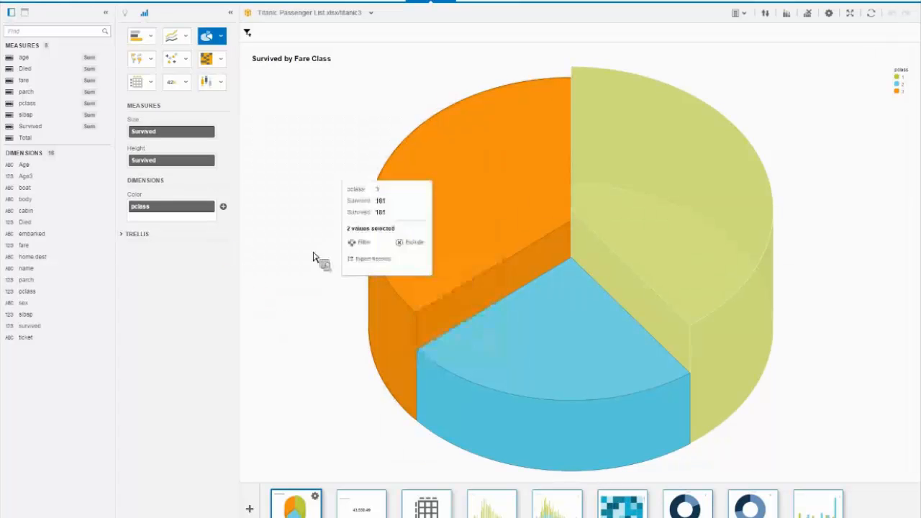
# Examine the name column in the passenger data grid and the related visualizations suggested for the Survived by Fare Class pie chart
pyautogui.moveTo(428, 336); pyautogui.dragTo(213, 340)
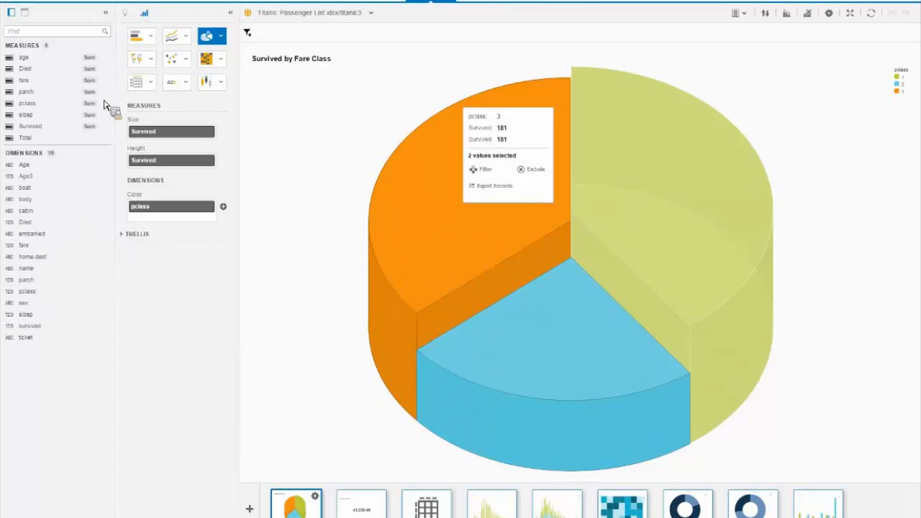
pyautogui.click(376, 1)
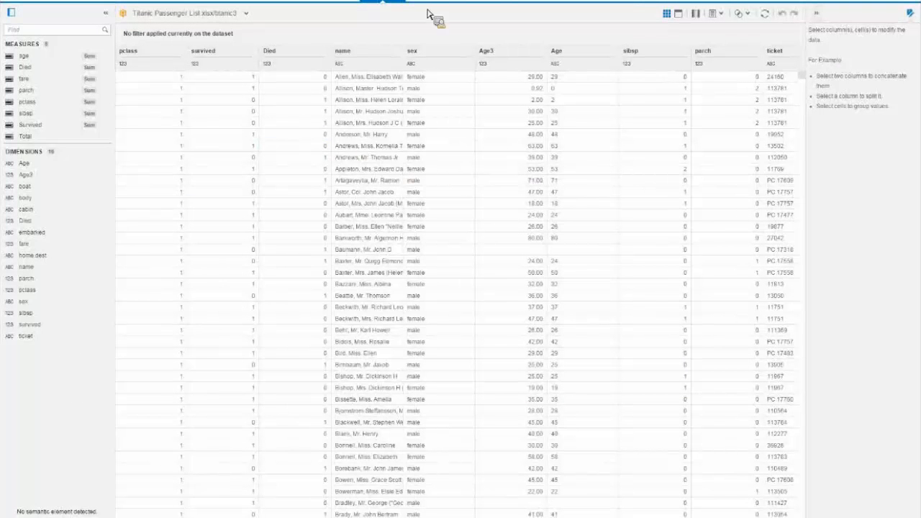
pyautogui.click(346, 128)
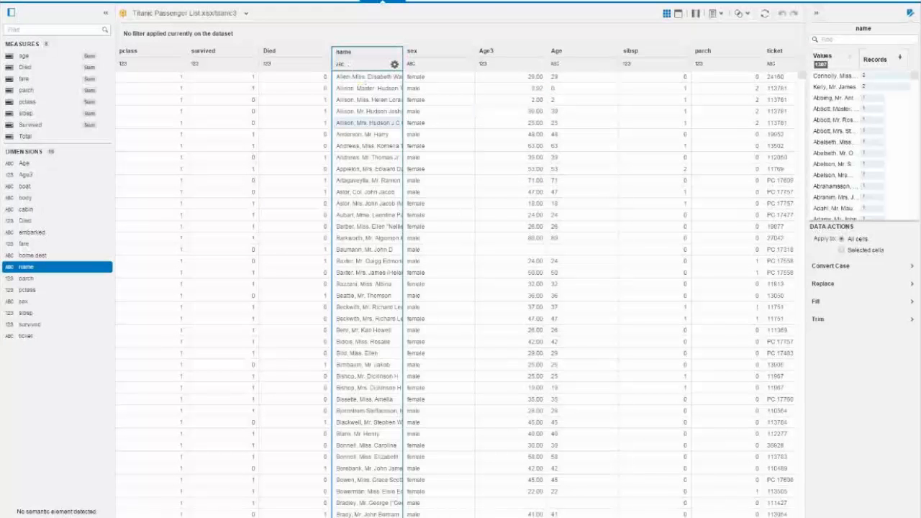
pyautogui.click(436, 3)
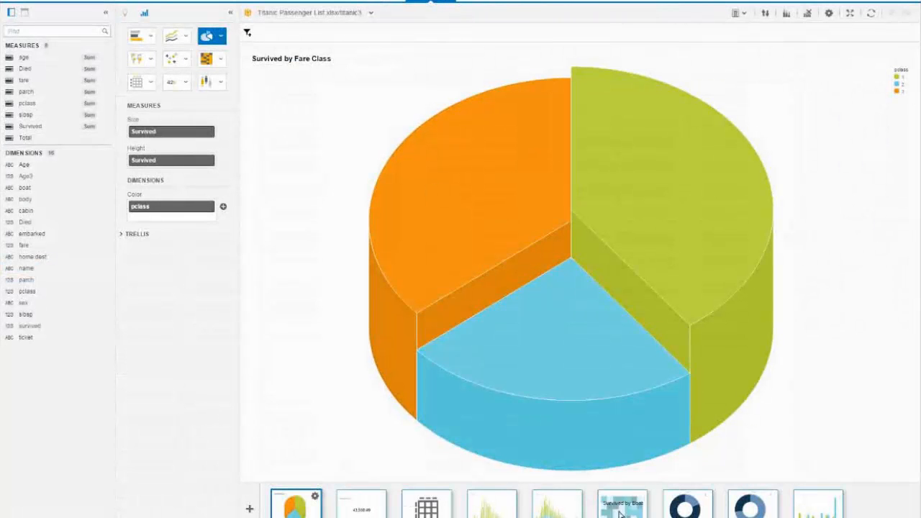
pyautogui.click(124, 13)
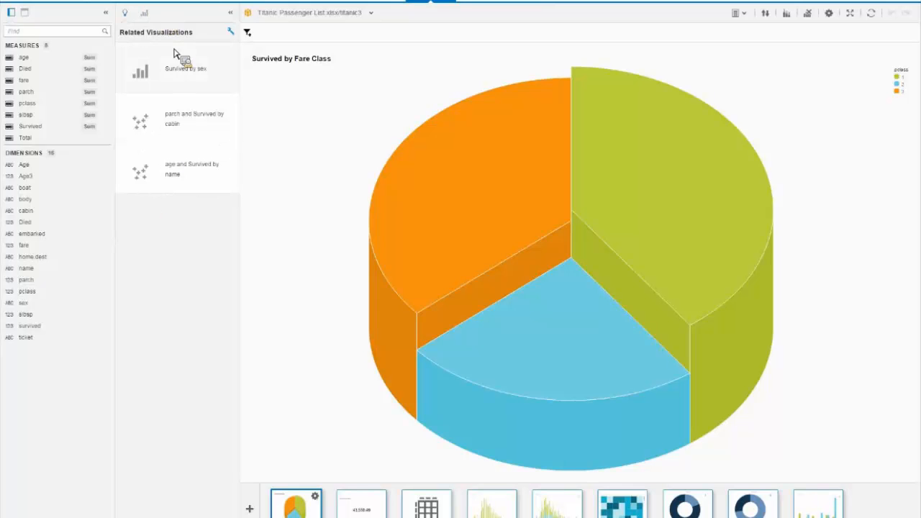
pyautogui.click(144, 13)
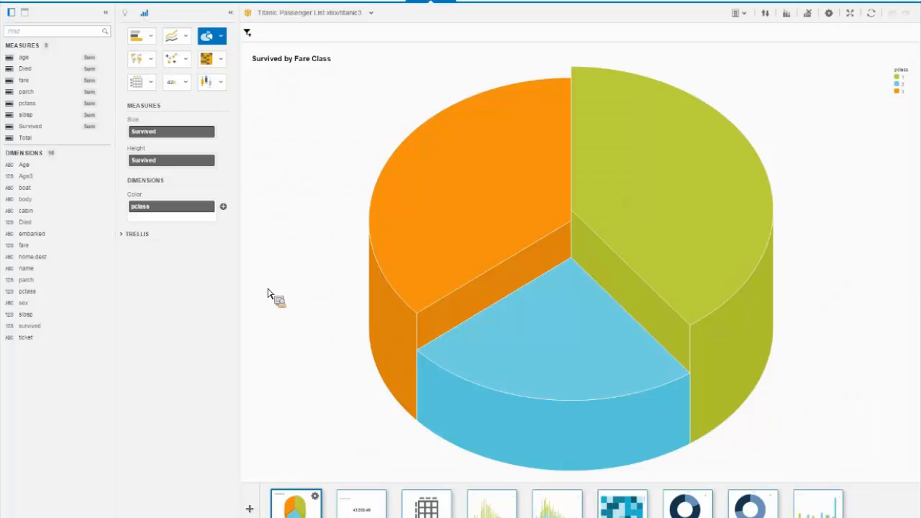
# Open the story view with Titanic Report and look through the whole page down to the boat occupancy table
pyautogui.moveTo(268, 293); pyautogui.dragTo(430, 30)
pyautogui.click(475, 3)
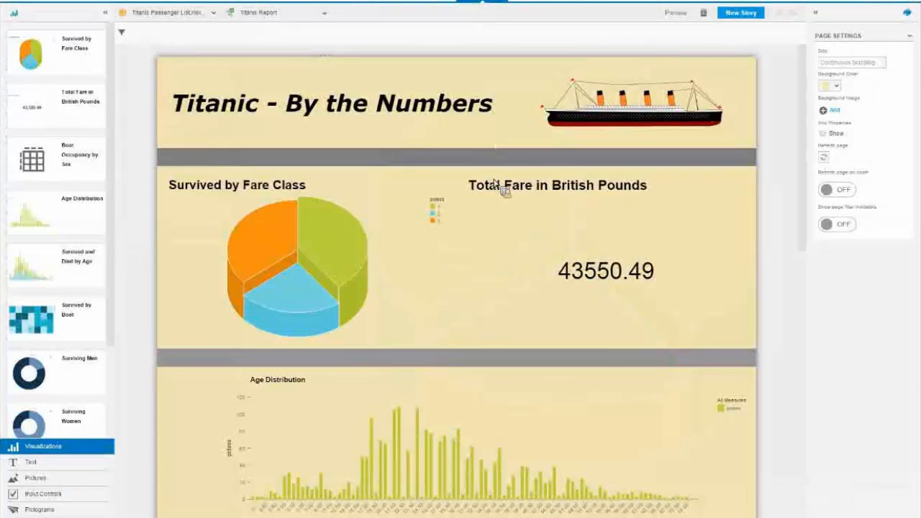
pyautogui.scroll(-10, 494, 185)
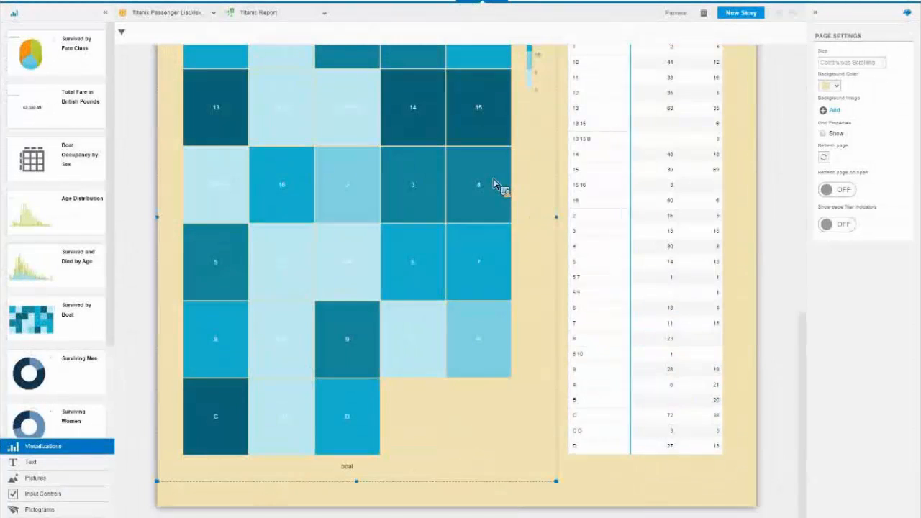
pyautogui.scroll(10, 497, 187)
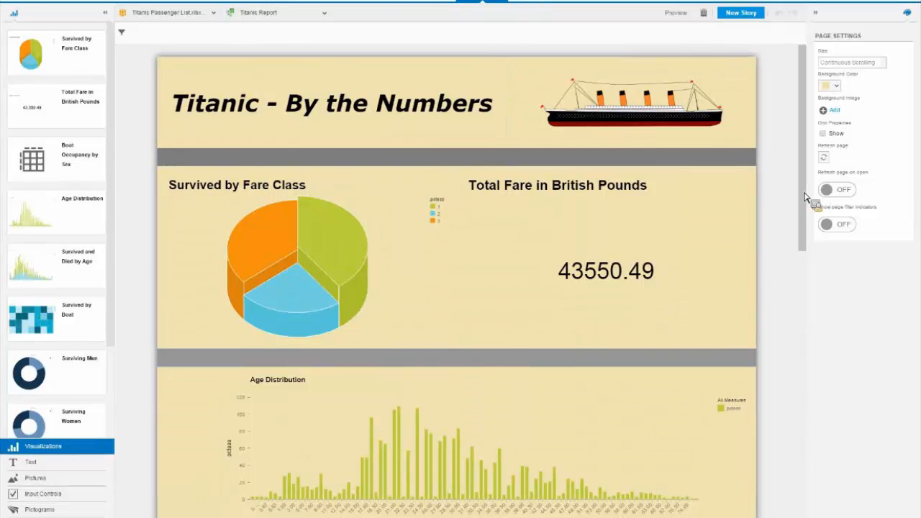
# Inspect the image properties of the grey divider under the story's header and the pictures available for the story
pyautogui.click(609, 142)
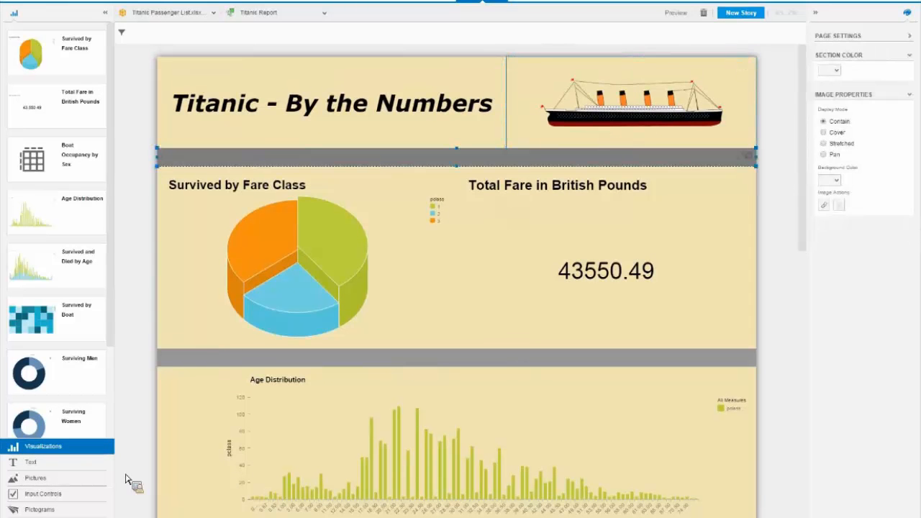
pyautogui.click(62, 478)
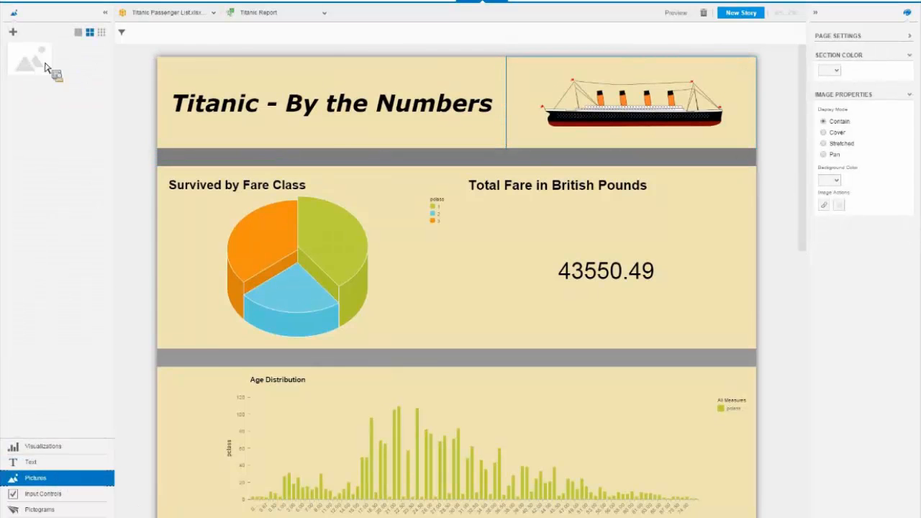
pyautogui.moveTo(45, 67); pyautogui.dragTo(567, 257)
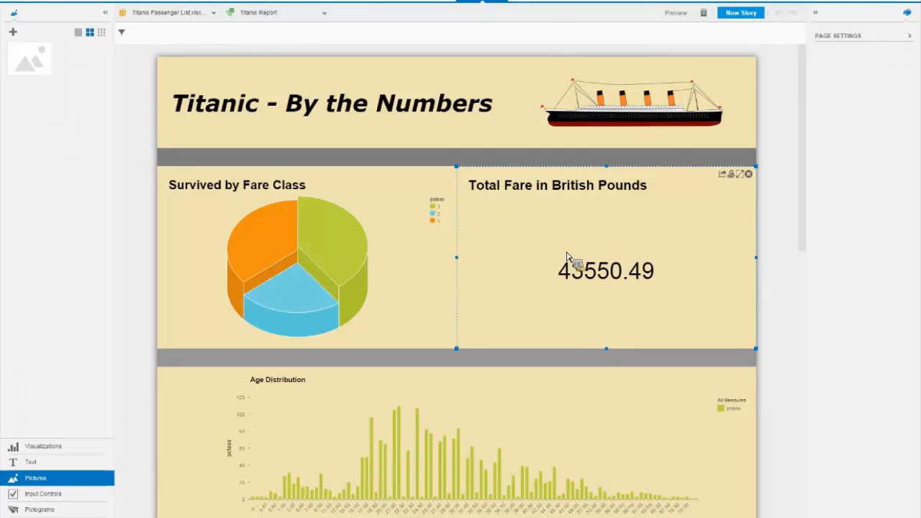
pyautogui.moveTo(567, 257); pyautogui.dragTo(607, 284)
pyautogui.moveTo(607, 280); pyautogui.dragTo(483, 237)
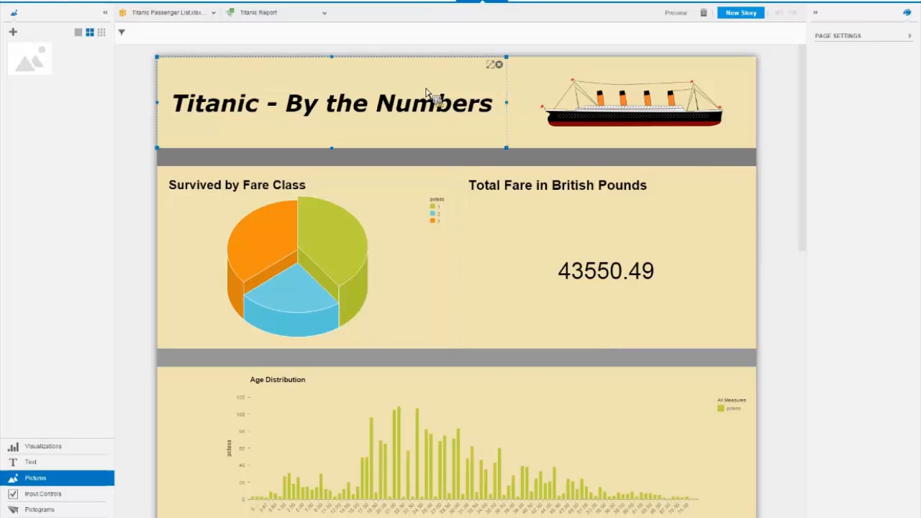
# Switch to the Titanic Report v2 story and undo the last change in it
pyautogui.click(323, 13)
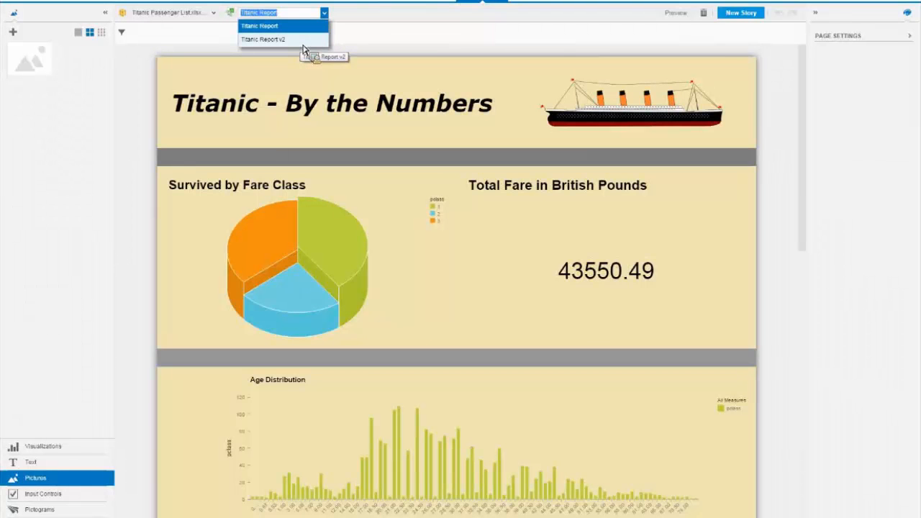
pyautogui.click(299, 40)
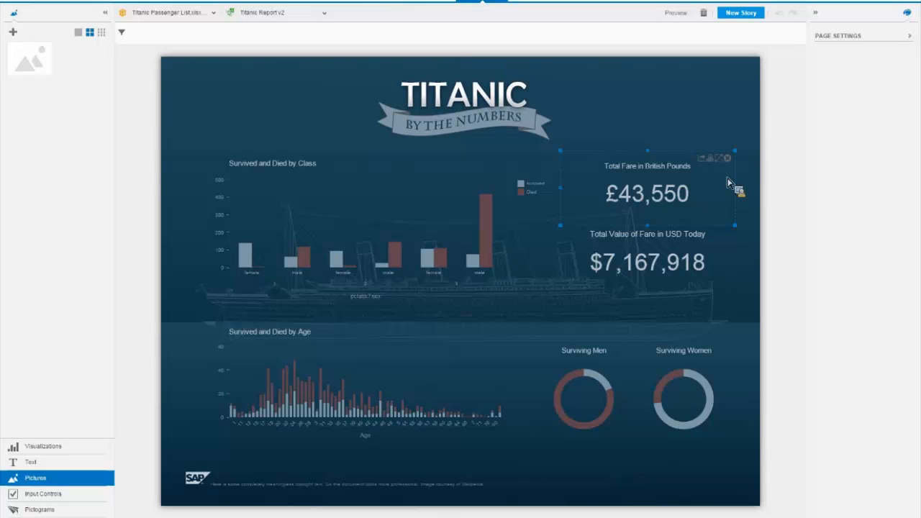
pyautogui.hotkey('ctrl', 'z')
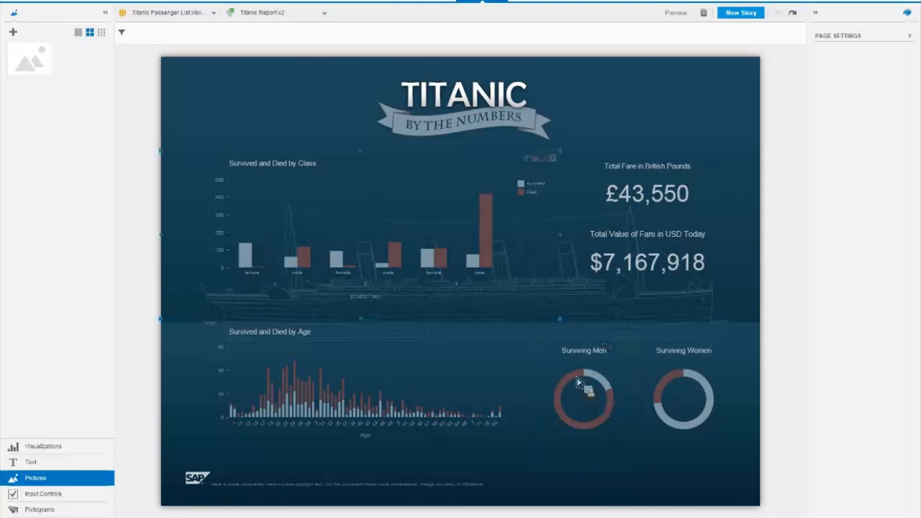
# Try pictograms instead of column shapes for the Died columns in the Survived and Died by Class chart, and undo the change
pyautogui.click(483, 242)
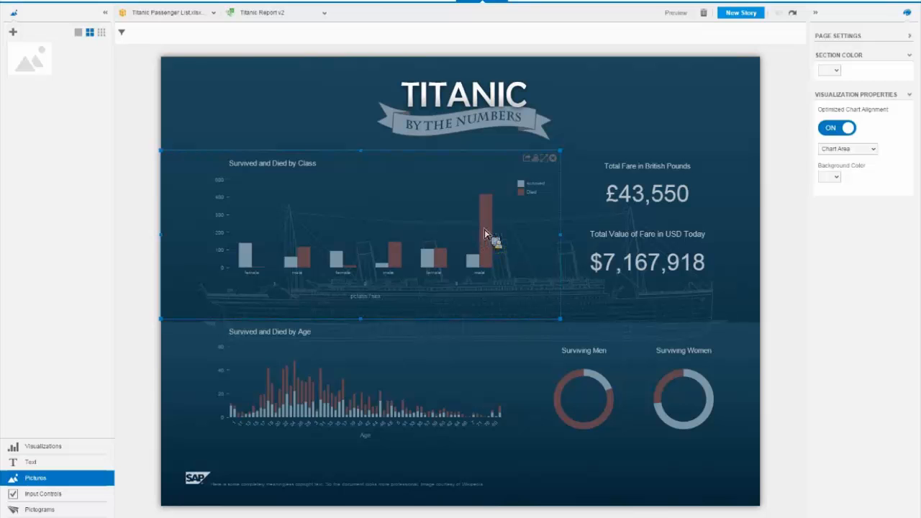
pyautogui.click(485, 235)
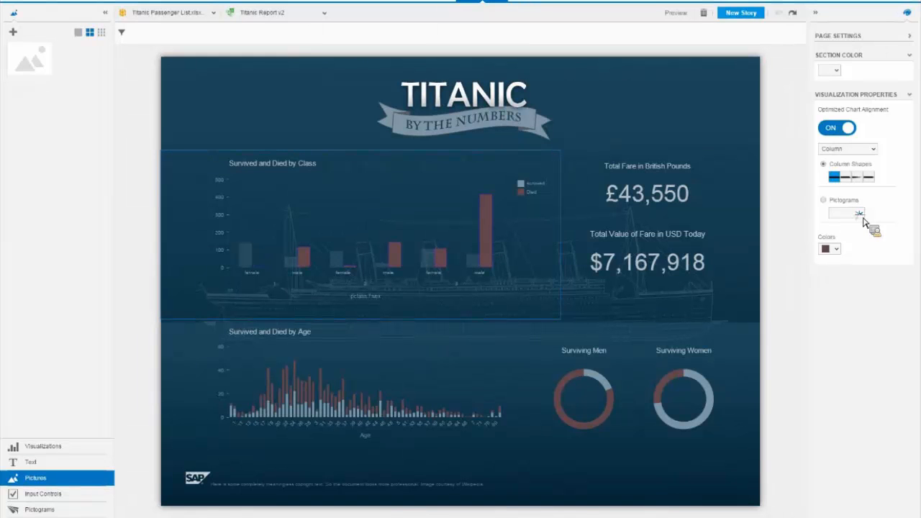
pyautogui.moveTo(863, 223); pyautogui.dragTo(862, 219)
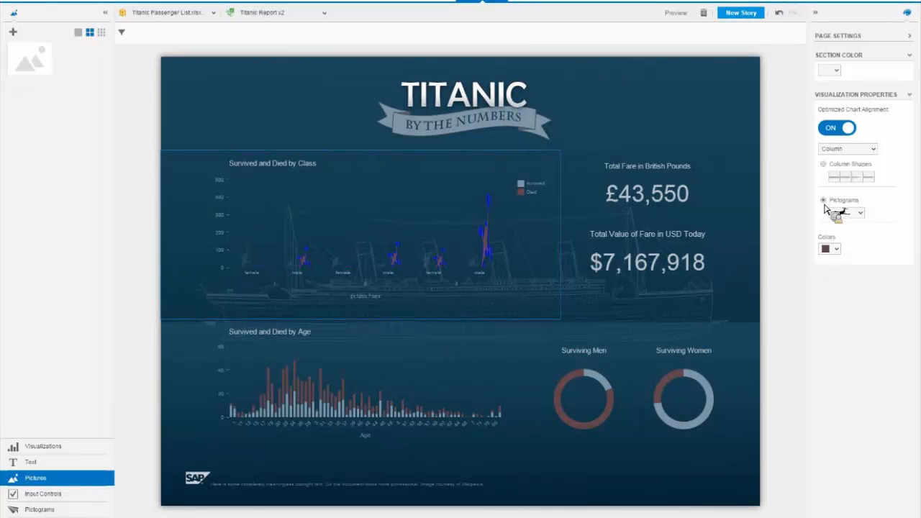
pyautogui.click(863, 217)
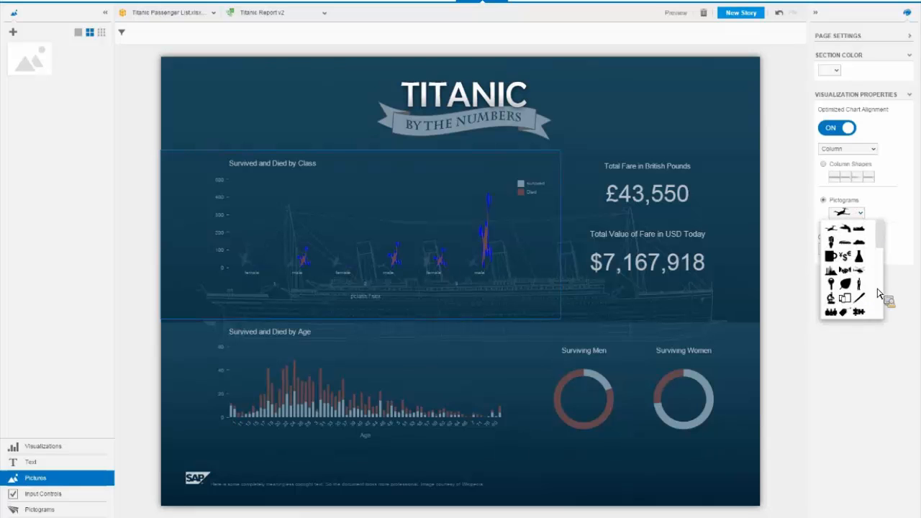
pyautogui.scroll(-4, 878, 293)
pyautogui.moveTo(882, 288)
pyautogui.mouseDown()
pyautogui.moveTo(881, 333)
pyautogui.moveTo(880, 235)
pyautogui.moveTo(882, 288)
pyautogui.mouseUp()
pyautogui.click(861, 370)
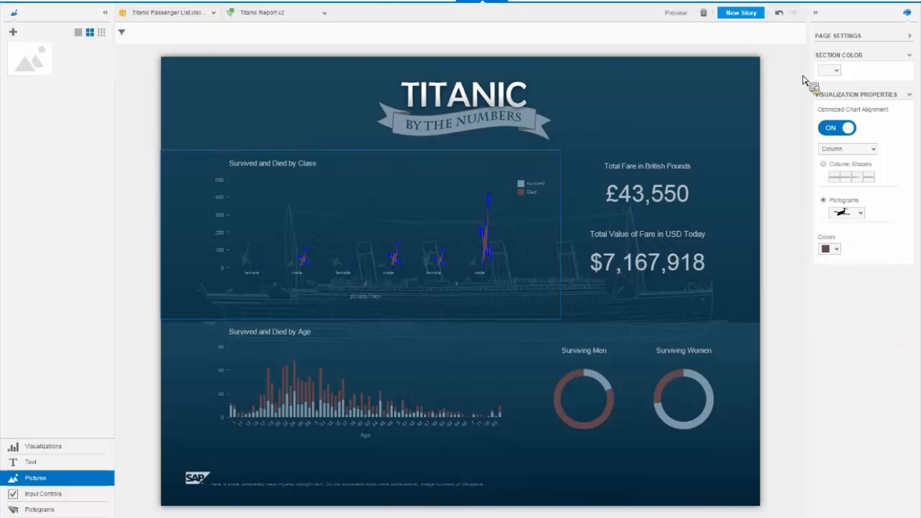
pyautogui.click(780, 13)
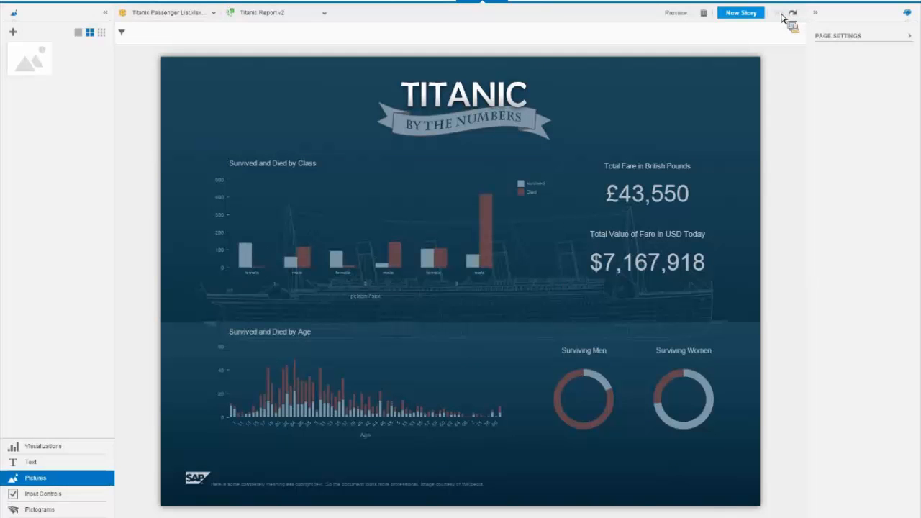
# Inspect the properties of the Total Fare in British Pounds figure and the slice color choices of the Surviving Women donut
pyautogui.click(687, 197)
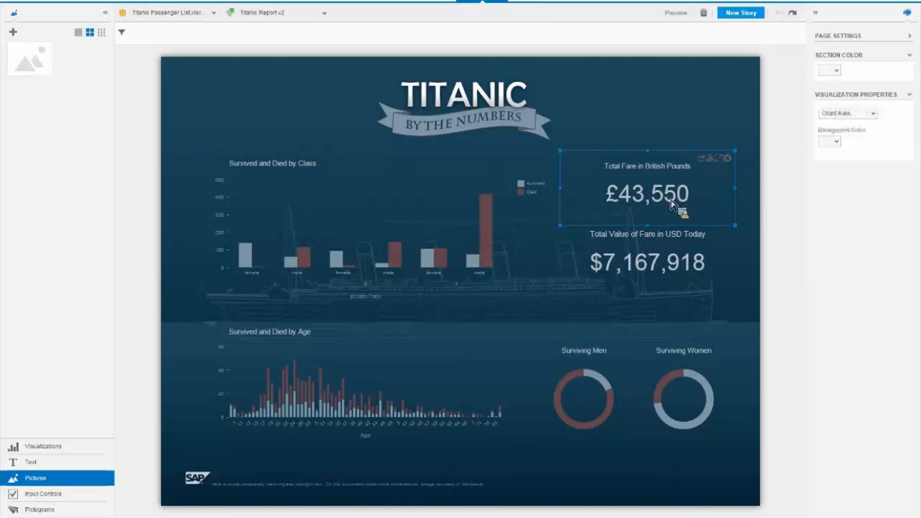
pyautogui.click(695, 427)
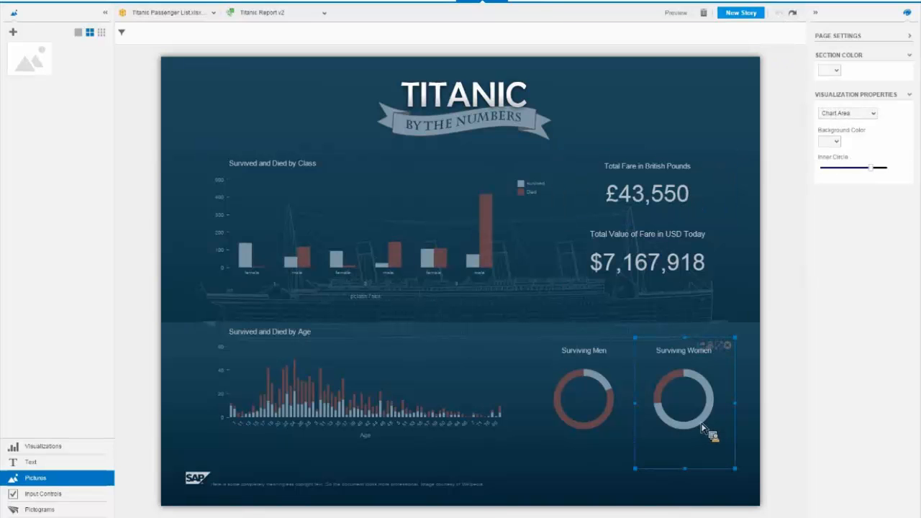
pyautogui.click(695, 427)
pyautogui.click(660, 392)
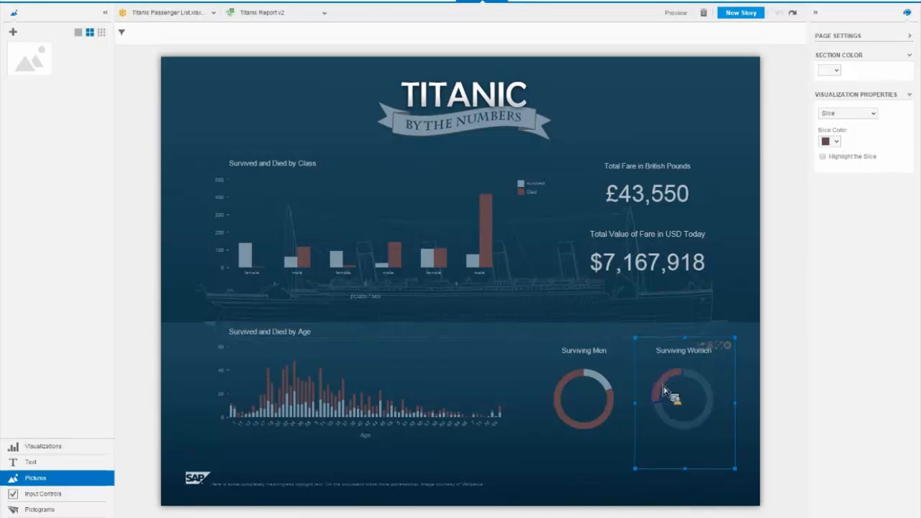
pyautogui.click(837, 142)
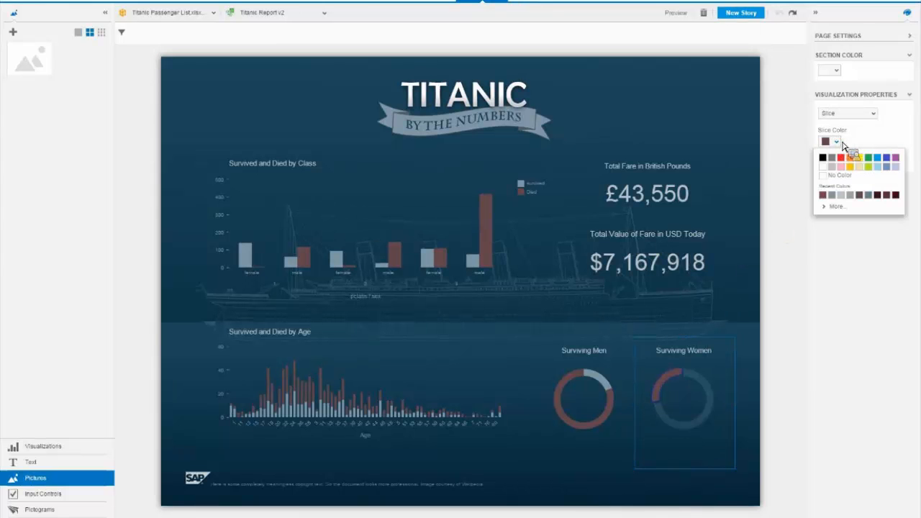
pyautogui.click(871, 130)
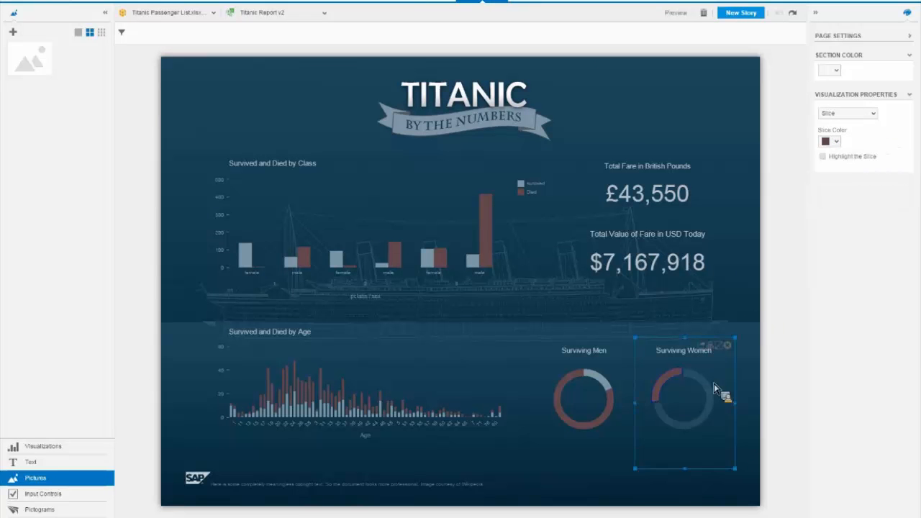
pyautogui.click(718, 350)
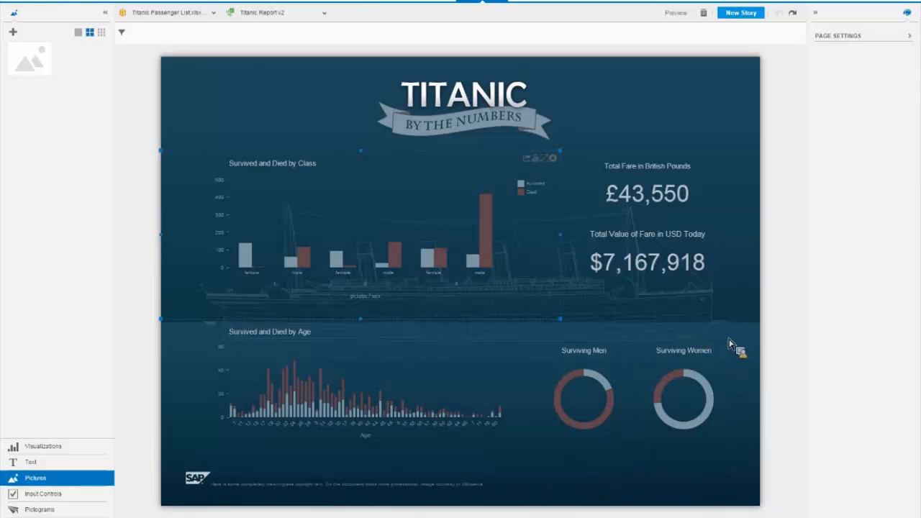
# Inspect the Data Label, Chart Area, Chart Title and Plot Area properties of the Survived and Died by Class chart
pyautogui.click(508, 276)
pyautogui.click(873, 149)
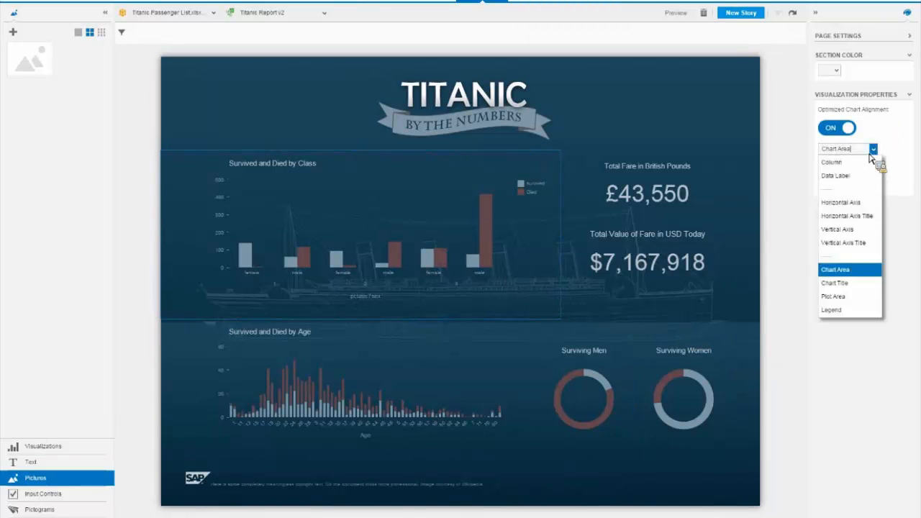
pyautogui.click(866, 177)
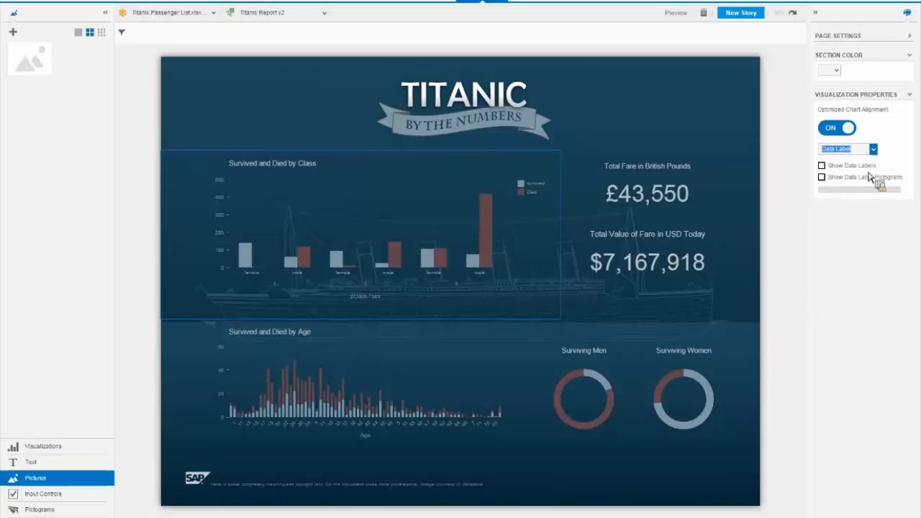
pyautogui.click(873, 149)
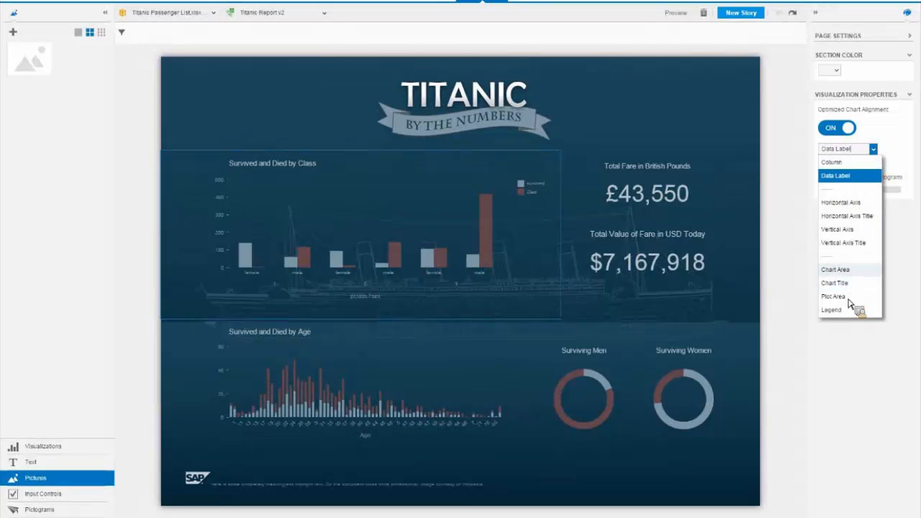
pyautogui.click(844, 272)
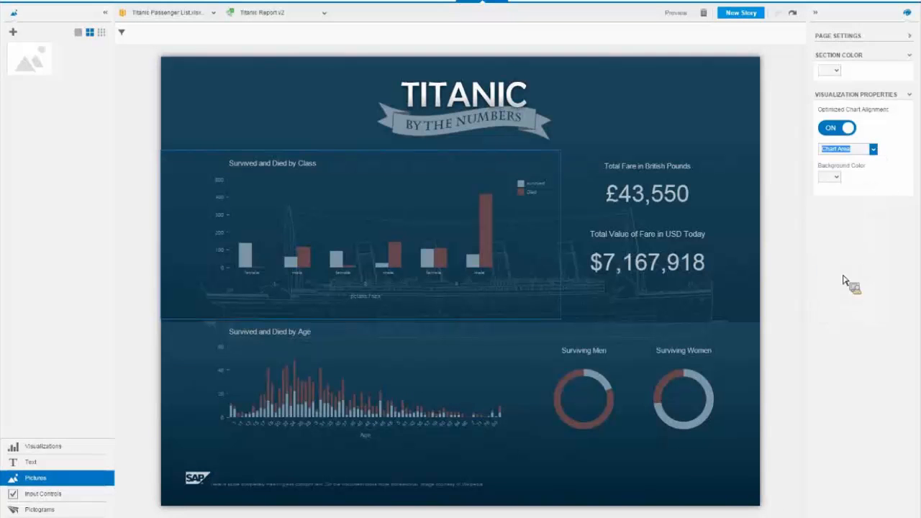
pyautogui.click(873, 149)
pyautogui.click(842, 284)
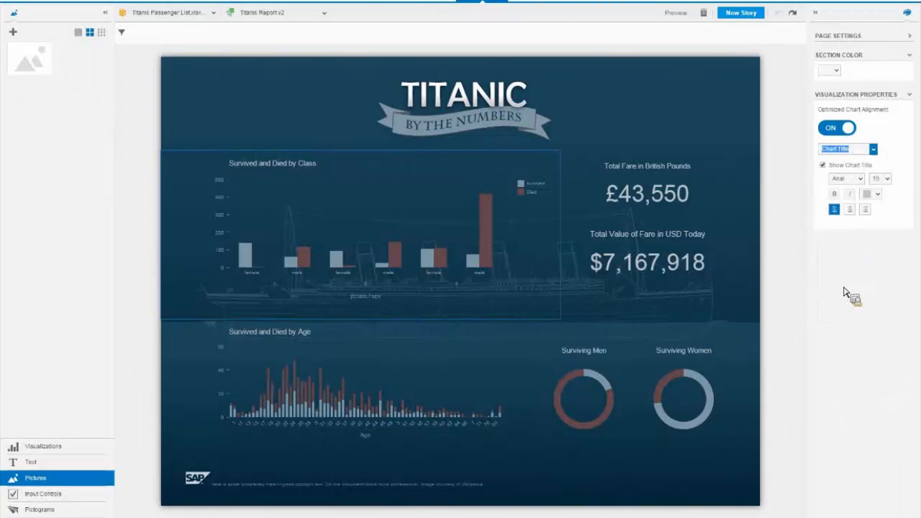
pyautogui.click(873, 148)
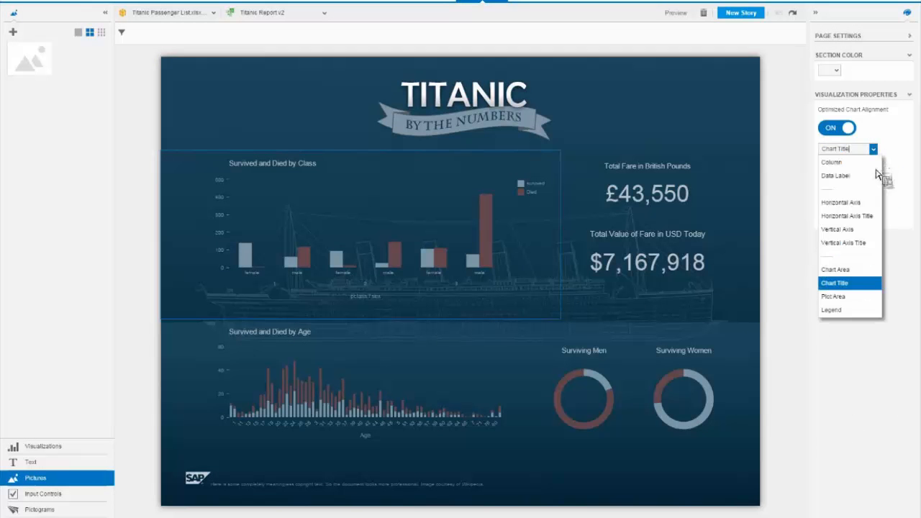
pyautogui.click(838, 297)
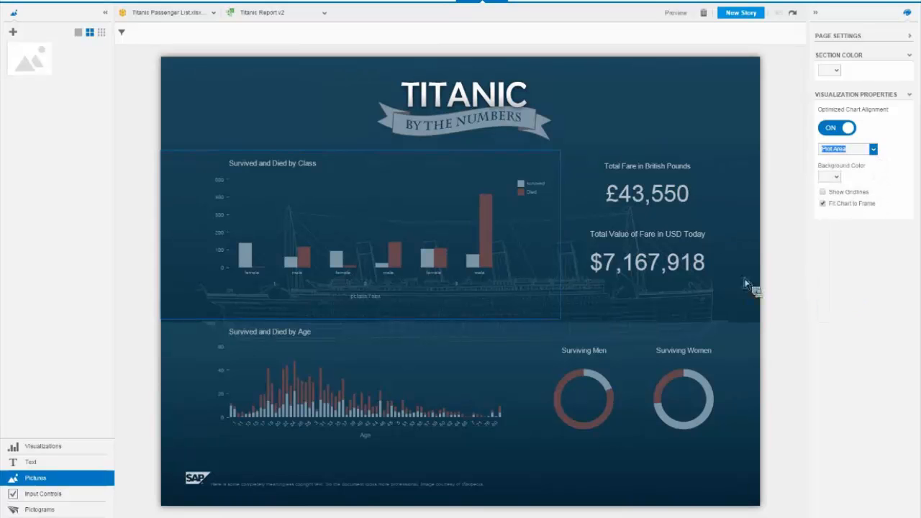
# Inspect the slice properties of both slices in the Surviving Women donut and clear the selection
pyautogui.click(713, 395)
pyautogui.click(712, 392)
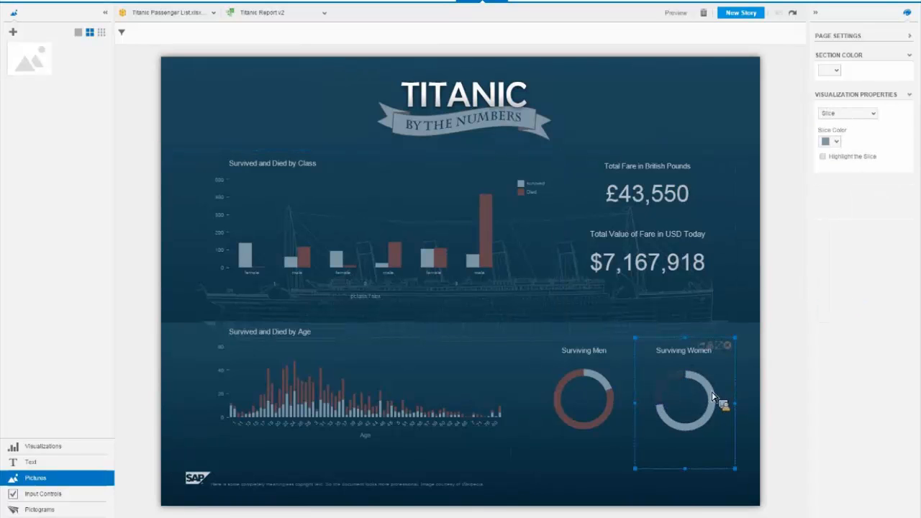
pyautogui.click(676, 382)
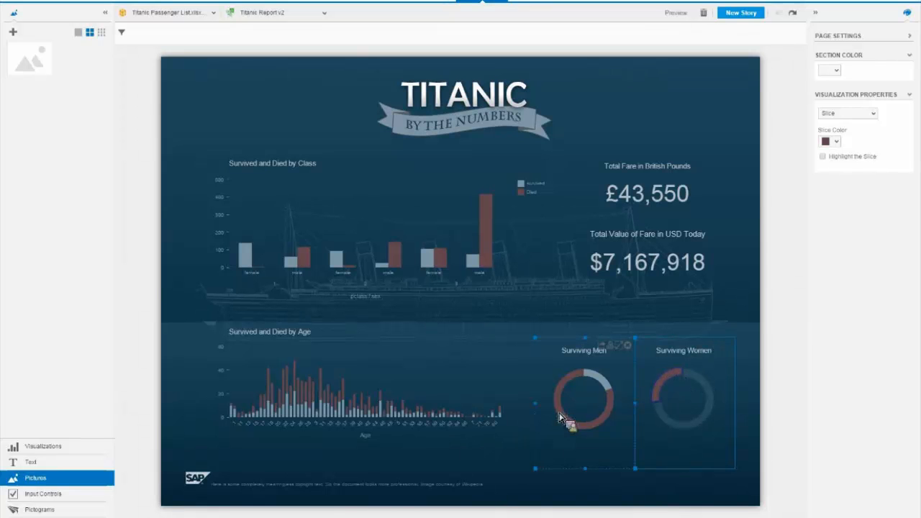
pyautogui.click(753, 236)
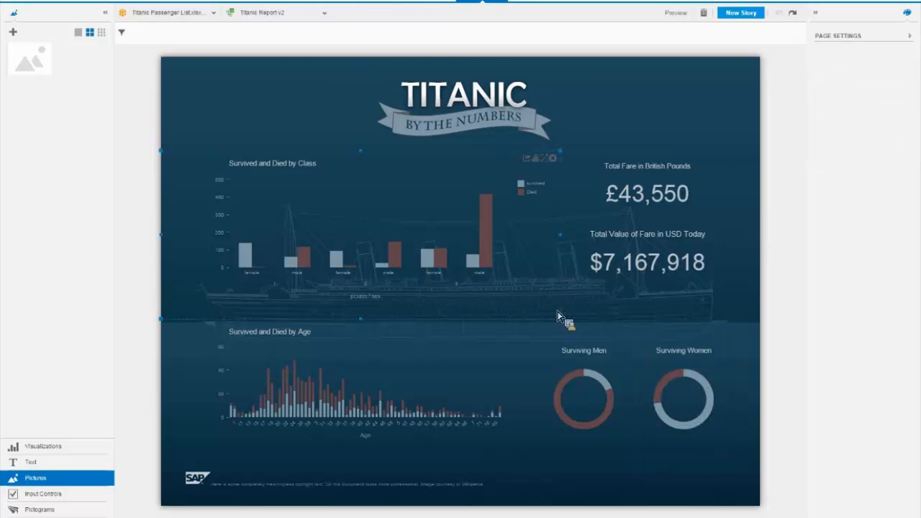